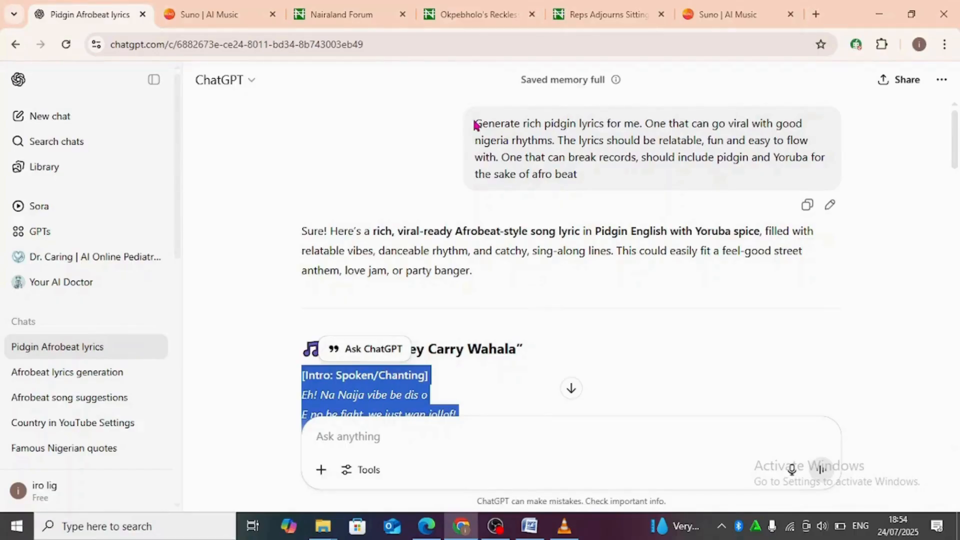
Step: Copy the full "No Dey Carry Wahala" lyrics from the ChatGPT reply, from the intro through the outro
drag(475, 123, 578, 175)
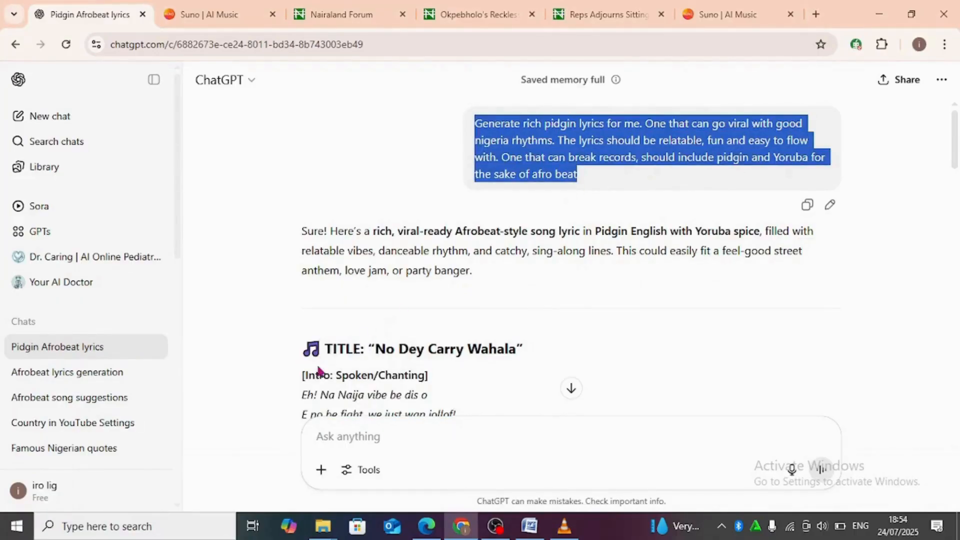
scroll(369, 370, down, 3)
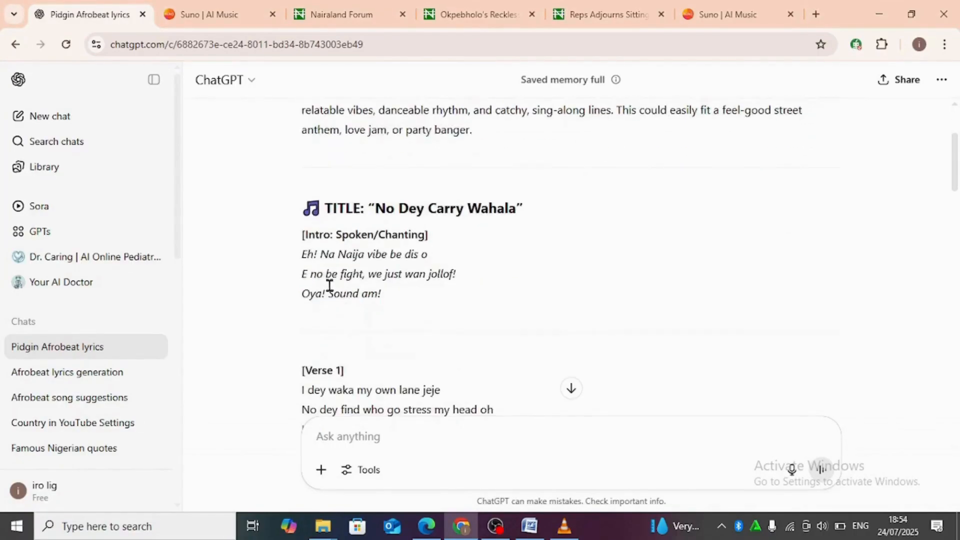
drag(302, 232, 480, 255)
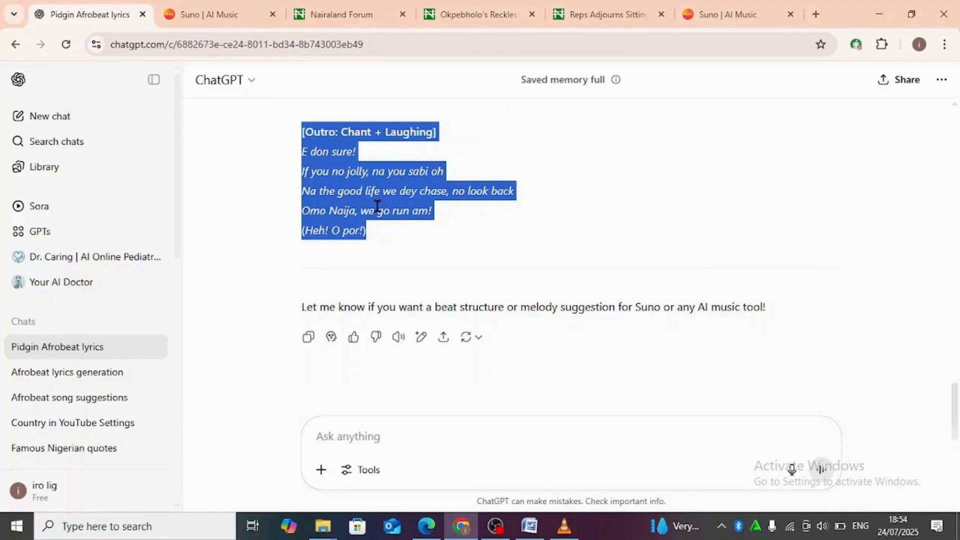
Step: Switch to Suno and open song creation, signing in with the Google account
click(203, 15)
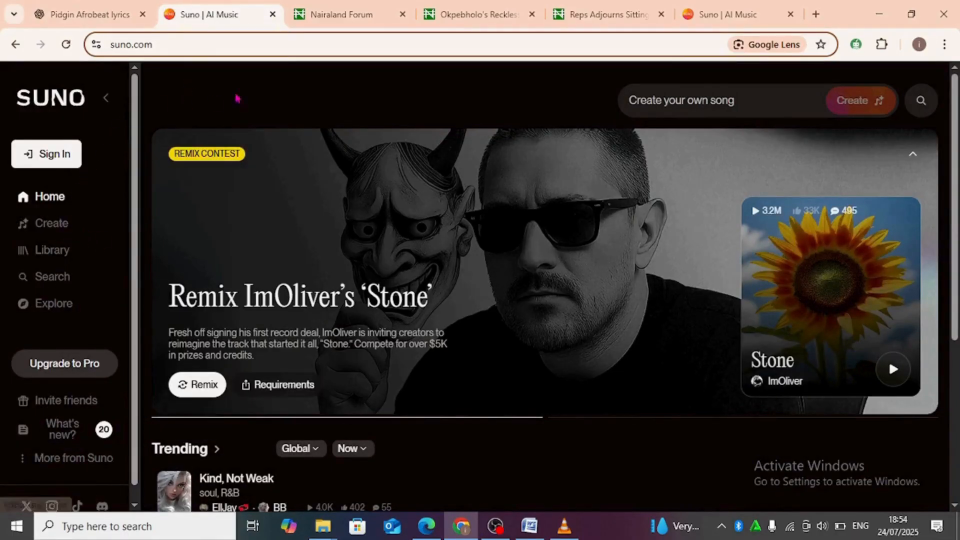
click(48, 231)
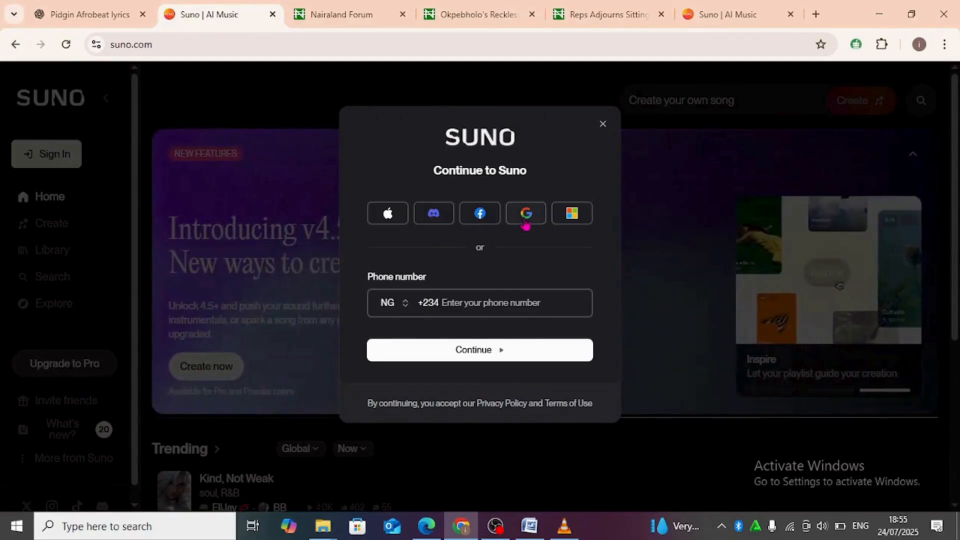
click(533, 224)
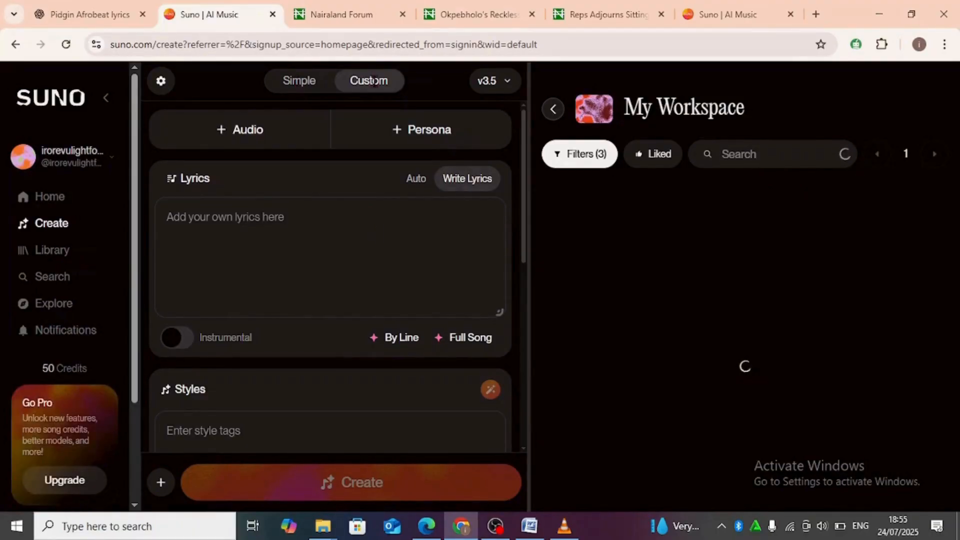
Step: View the Simple creation mode and the Auto lyrics option, returning to Custom mode with Write Lyrics
click(298, 82)
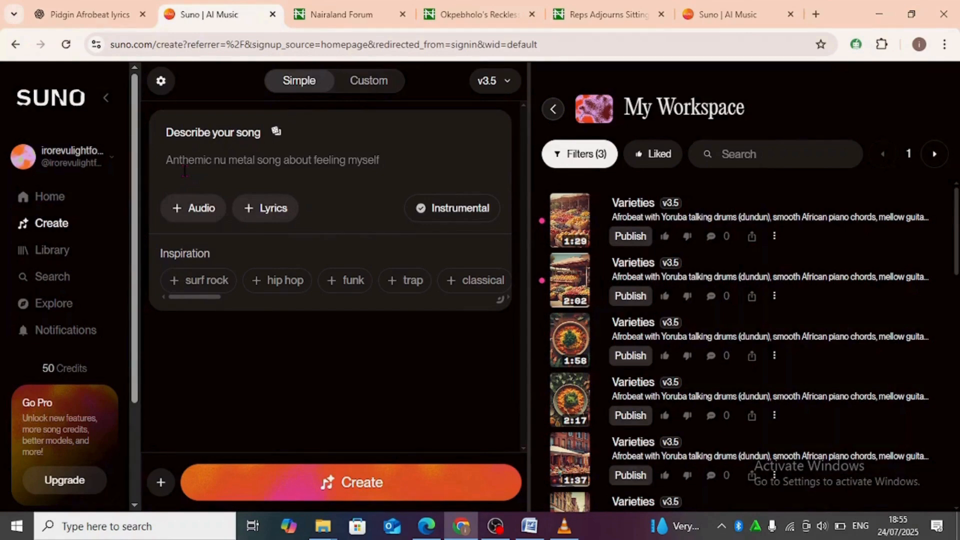
click(368, 83)
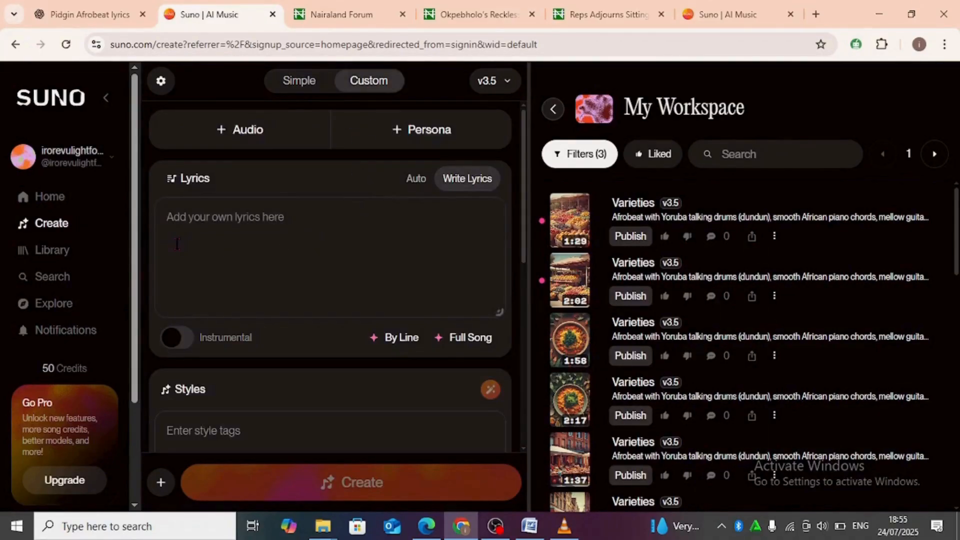
click(415, 185)
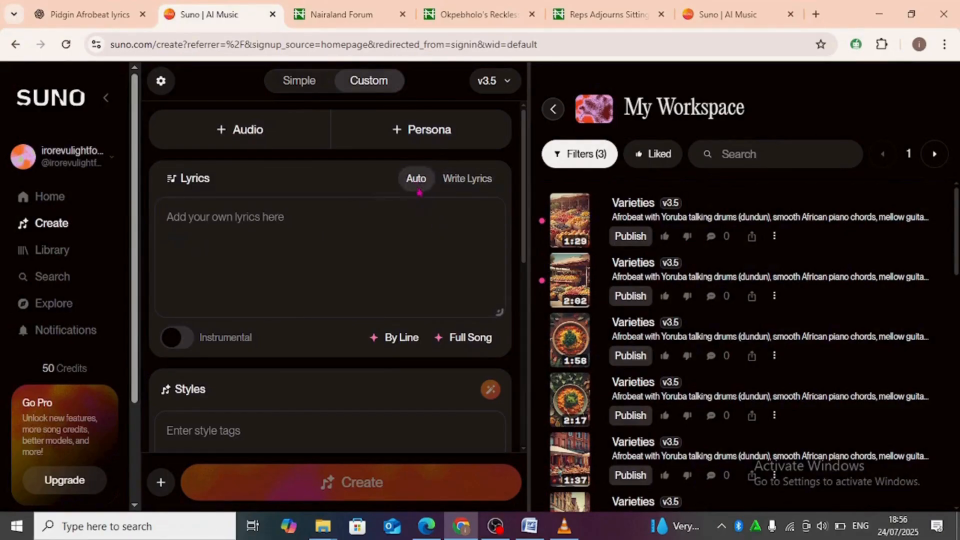
click(460, 186)
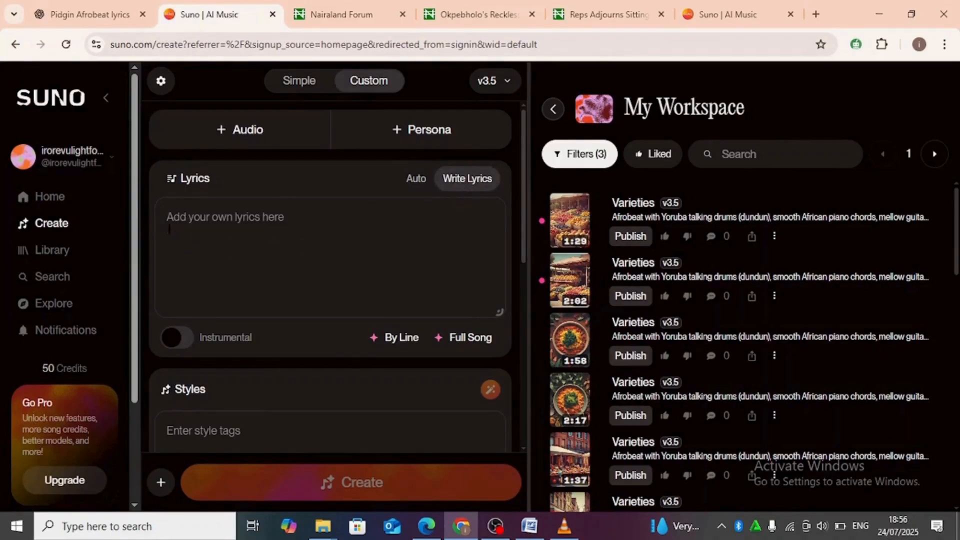
Step: Paste the copied "No Dey Carry Wahala" lyrics as the song's own lyrics
right_click(171, 216)
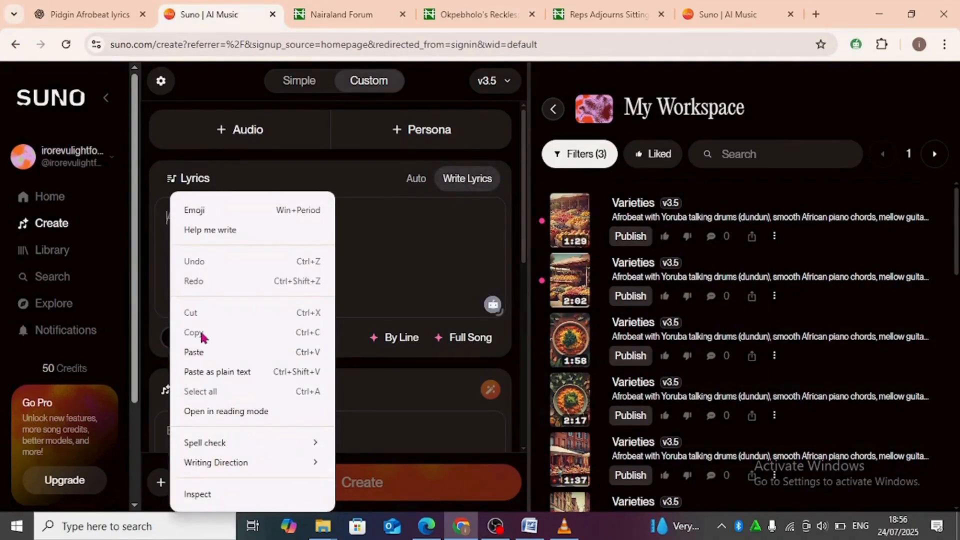
click(196, 353)
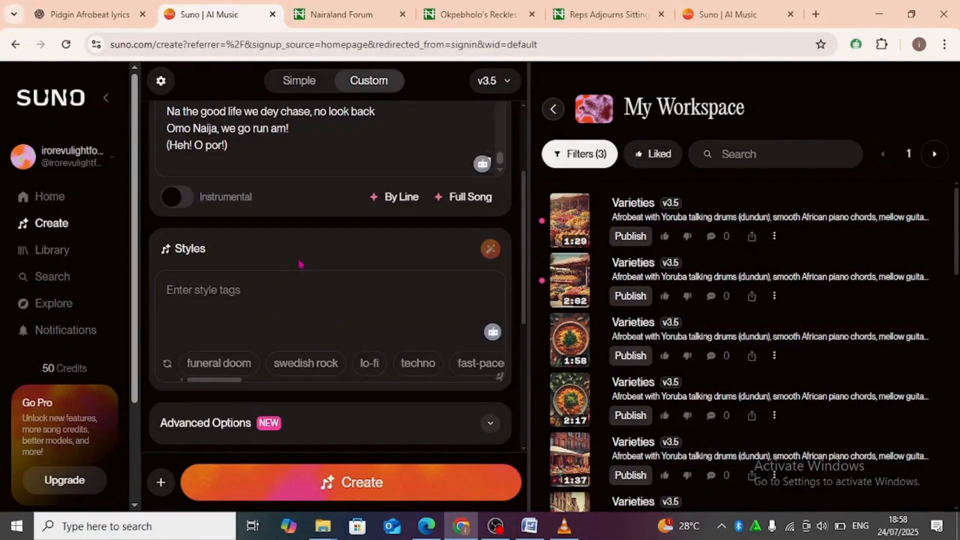
scroll(300, 263, up, 3)
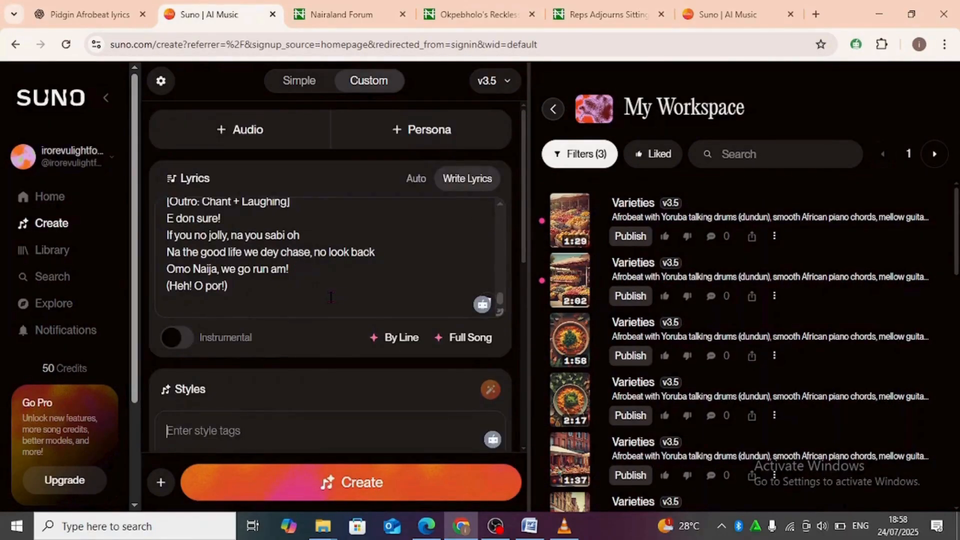
Step: Paste the song style description "Afrobeat, Yoruba talking drum vibe, and Nigerian rhythm"
scroll(340, 294, down, 2)
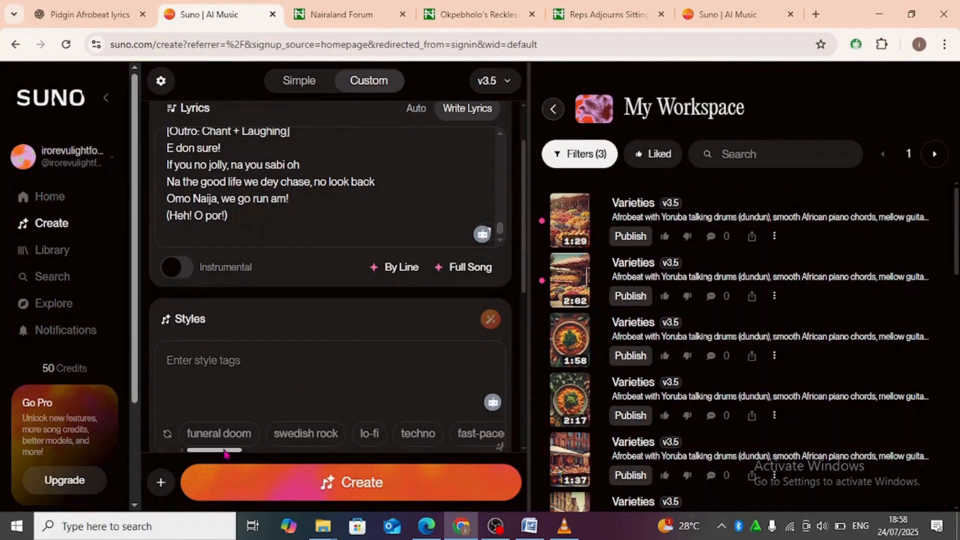
drag(223, 450, 196, 465)
right_click(171, 361)
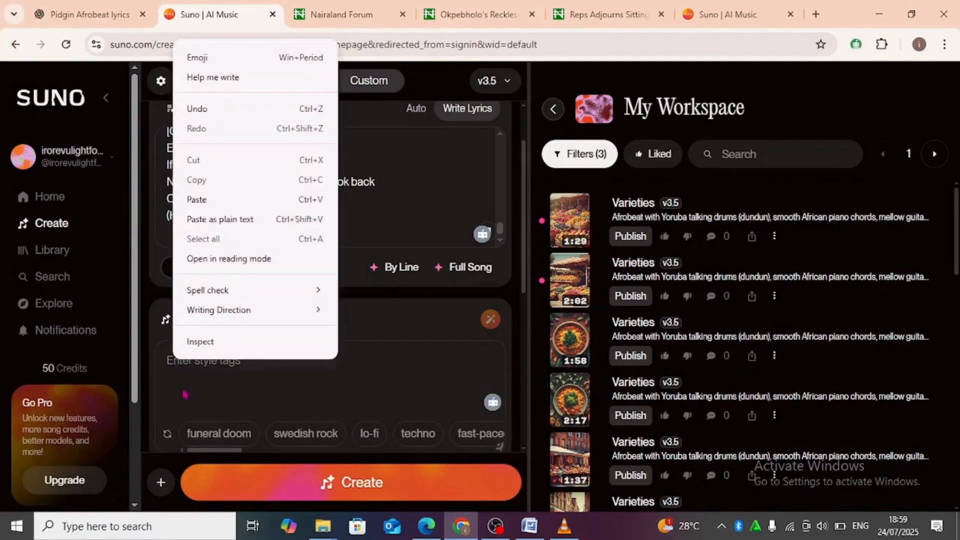
click(212, 201)
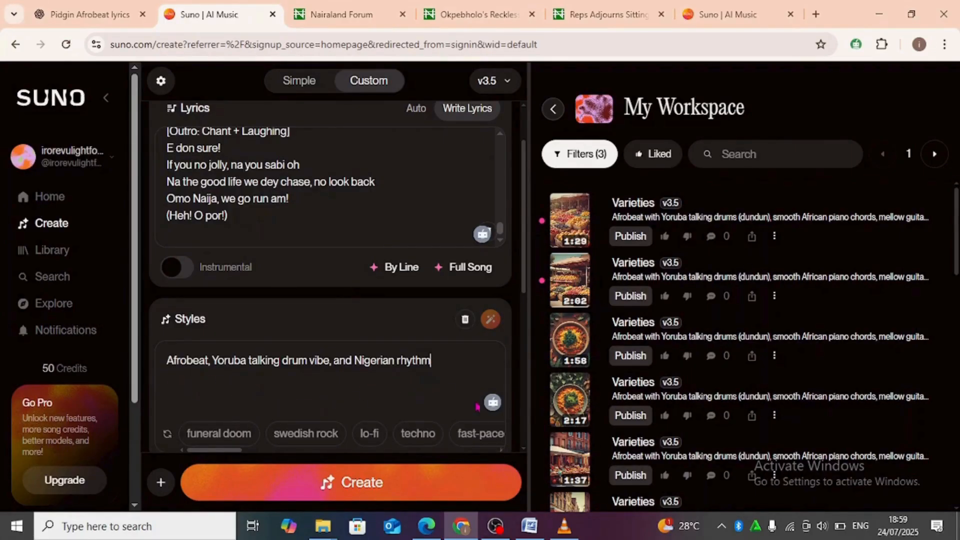
Step: Title the song "Naija Flow"
drag(525, 290, 525, 340)
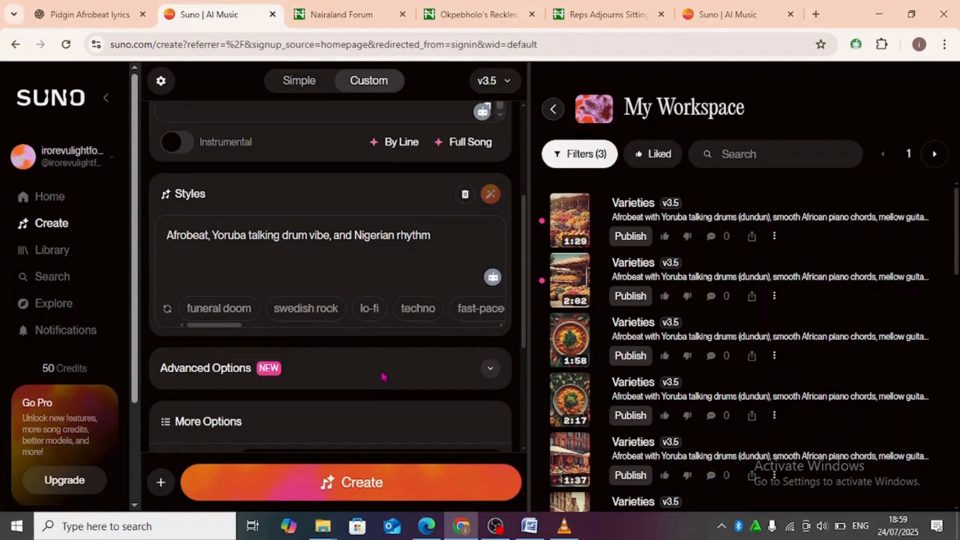
scroll(379, 333, down, 3)
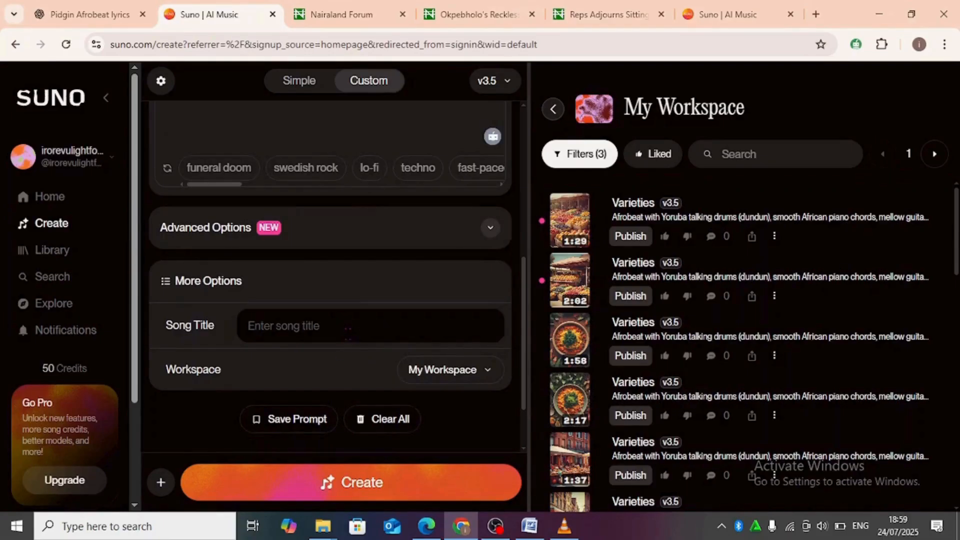
scroll(351, 334, up, 1)
click(294, 389)
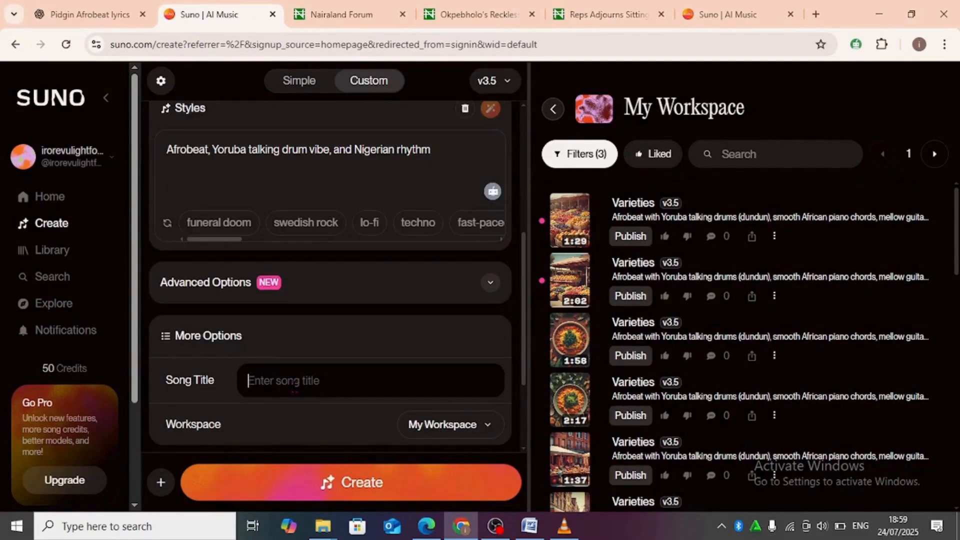
text(Naj)
key(BackSpace)
text(ih)
key(BackSpace)
text(ja )
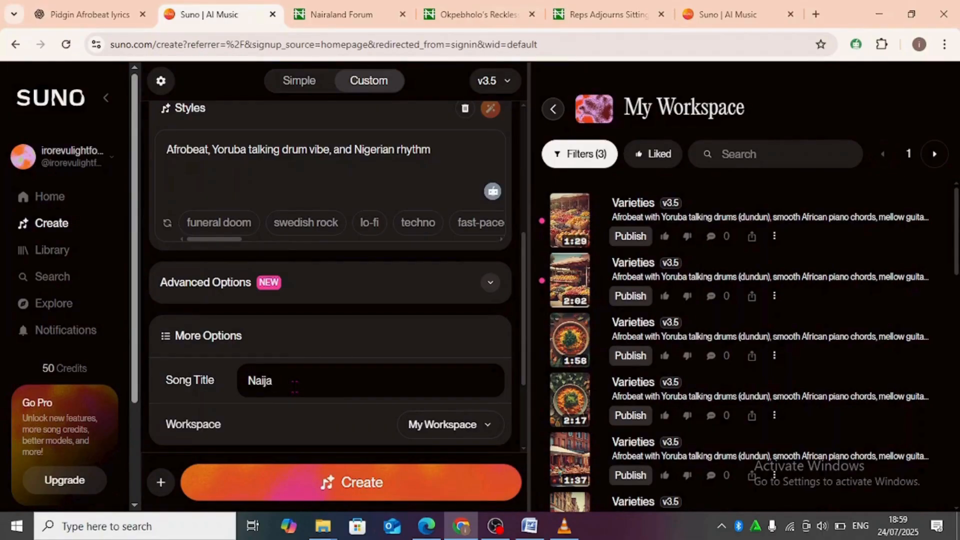
text(Flow)
Step: Generate the song from the entered lyrics and style, and play the first "Naija Flow" track in the workspace
click(365, 493)
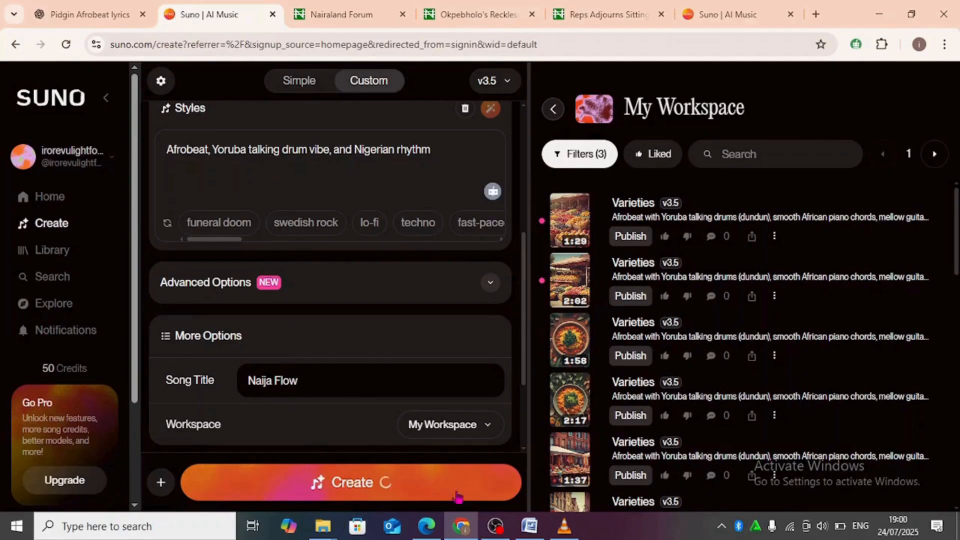
scroll(478, 450, down, 2)
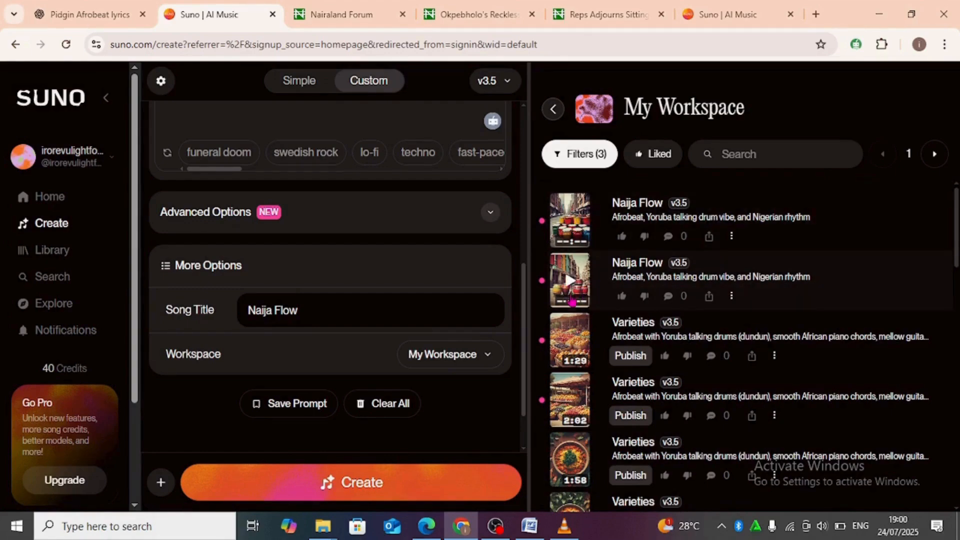
click(575, 233)
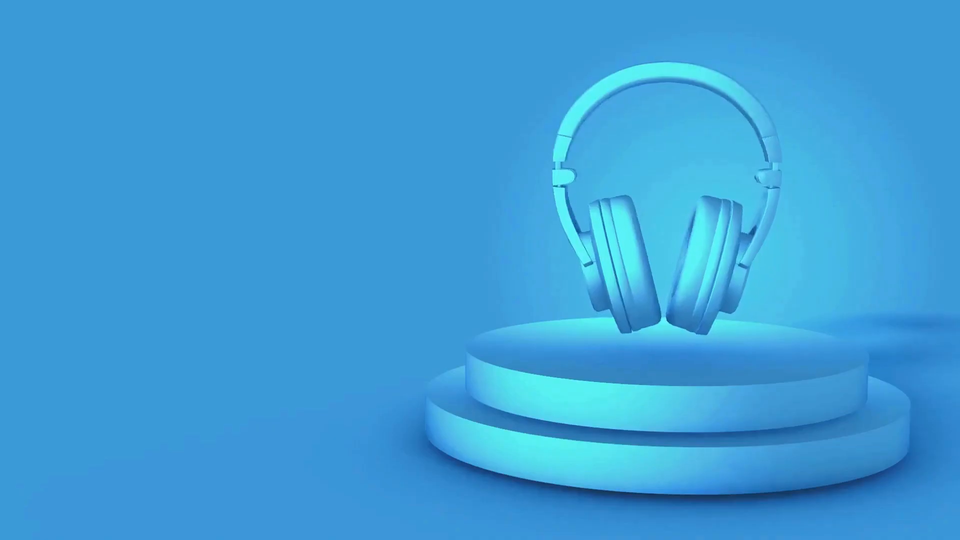